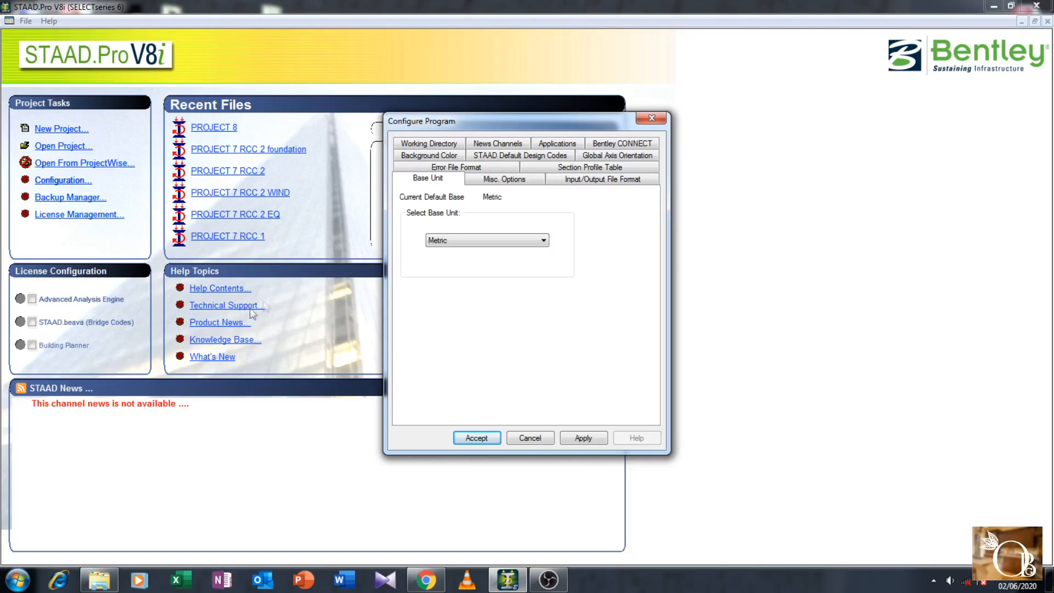
Check the default section profile table and the STAAD default design codes in the program configuration, and accept the settings
left_click(608, 168)
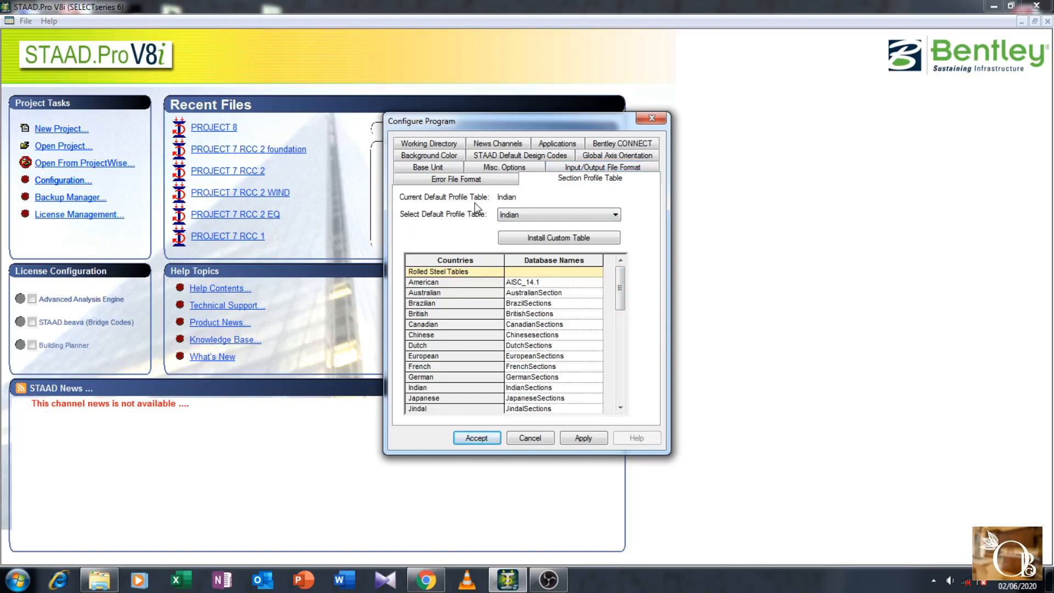
left_click(536, 216)
left_click(536, 216)
left_click(544, 156)
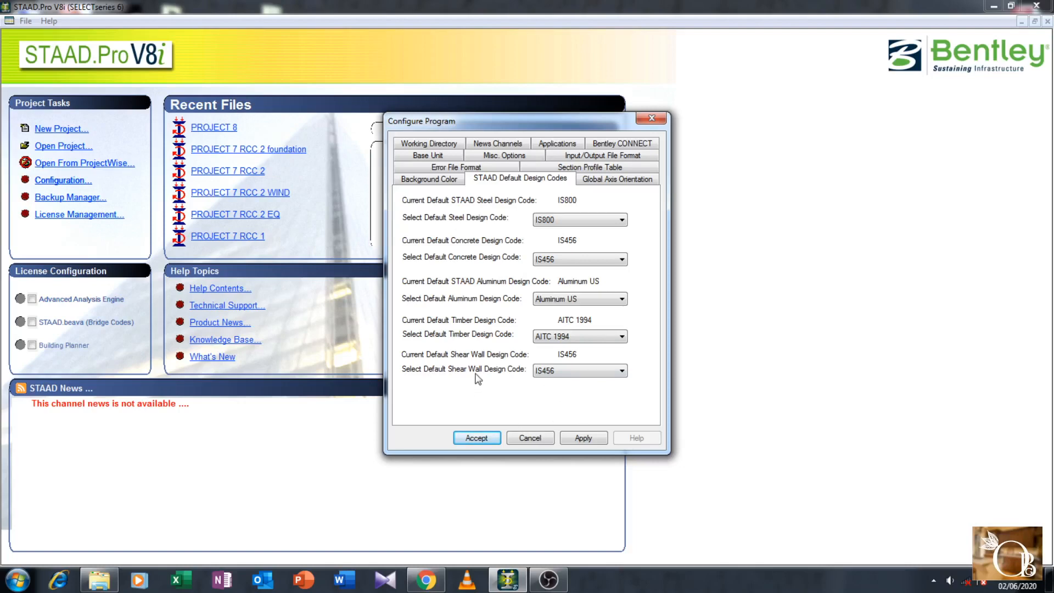
left_click(487, 440)
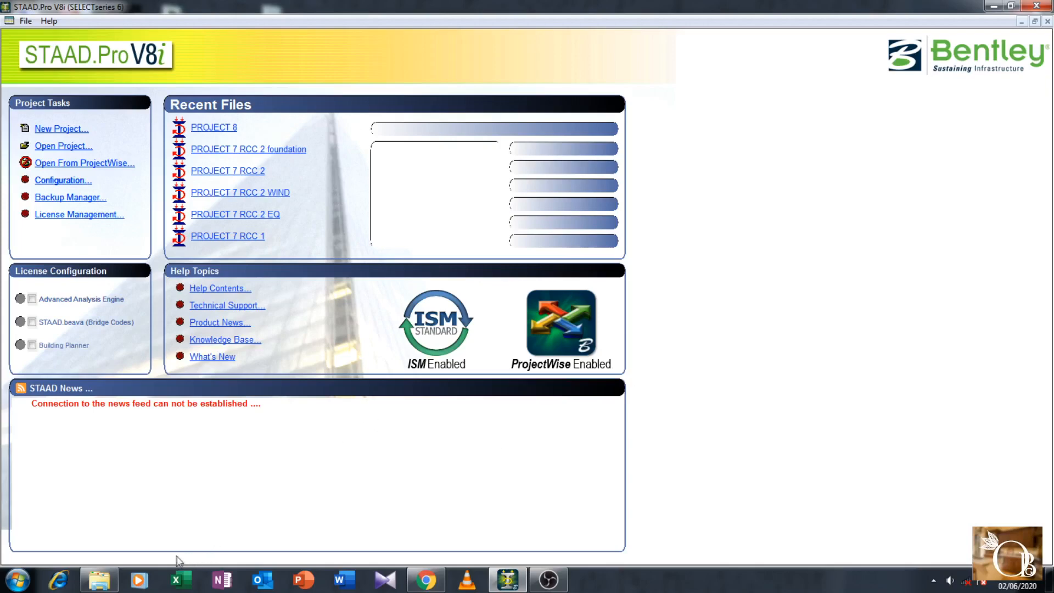
Switch to Windows Explorer, check the LECTURE- 1 folder inside STAAD Pro LECTURES, and return to STAAD.Pro
left_click(108, 574)
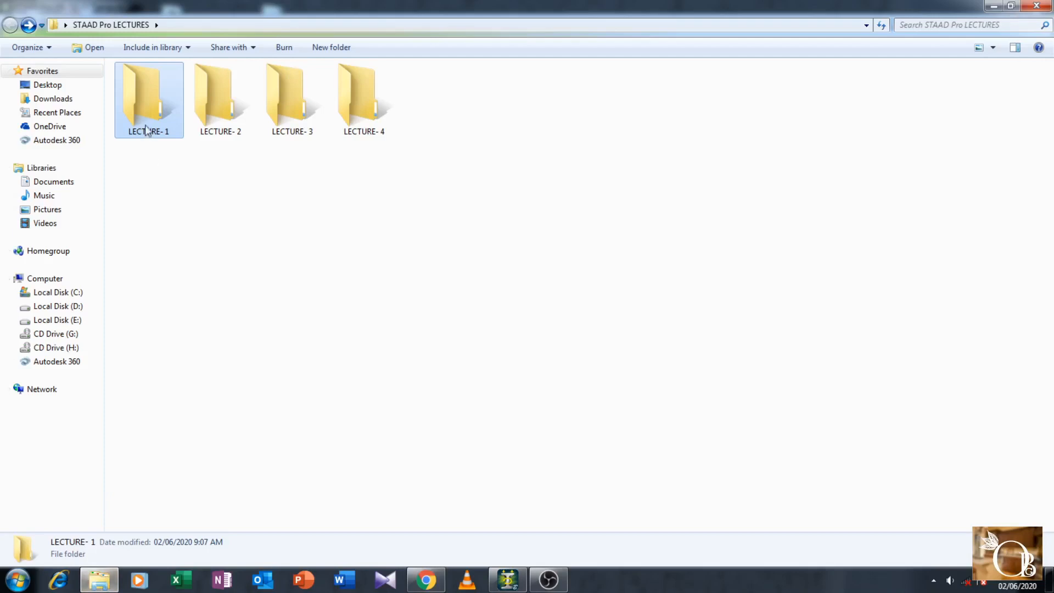
double_click(147, 129)
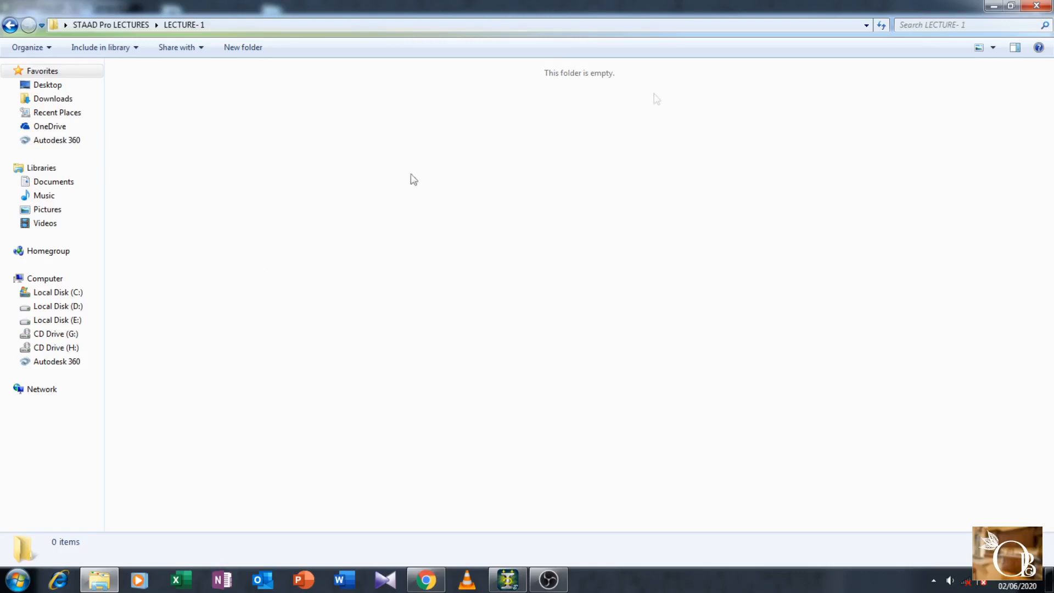
left_click(994, 7)
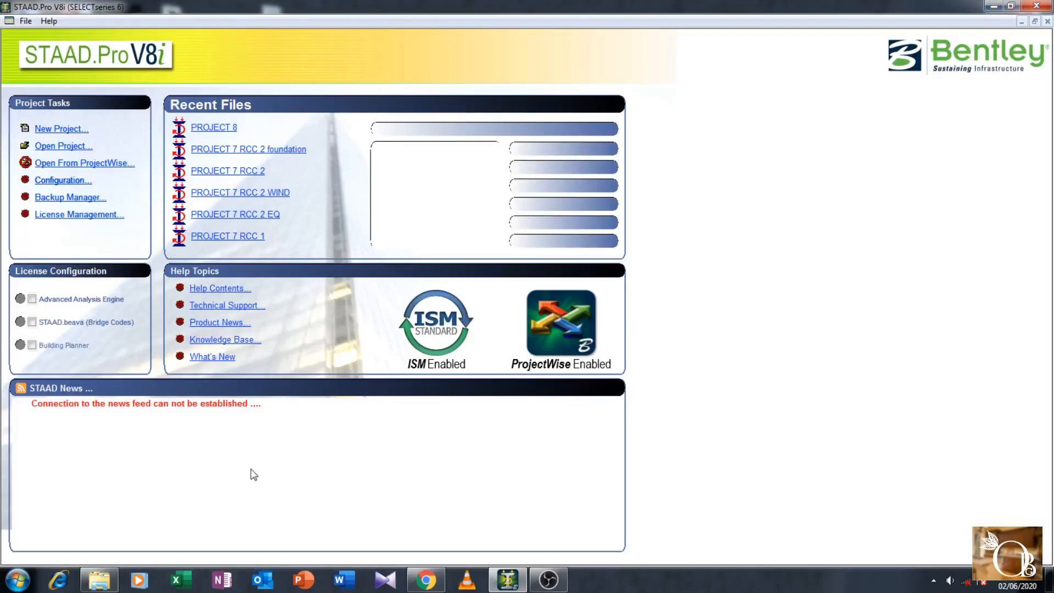
left_click(98, 580)
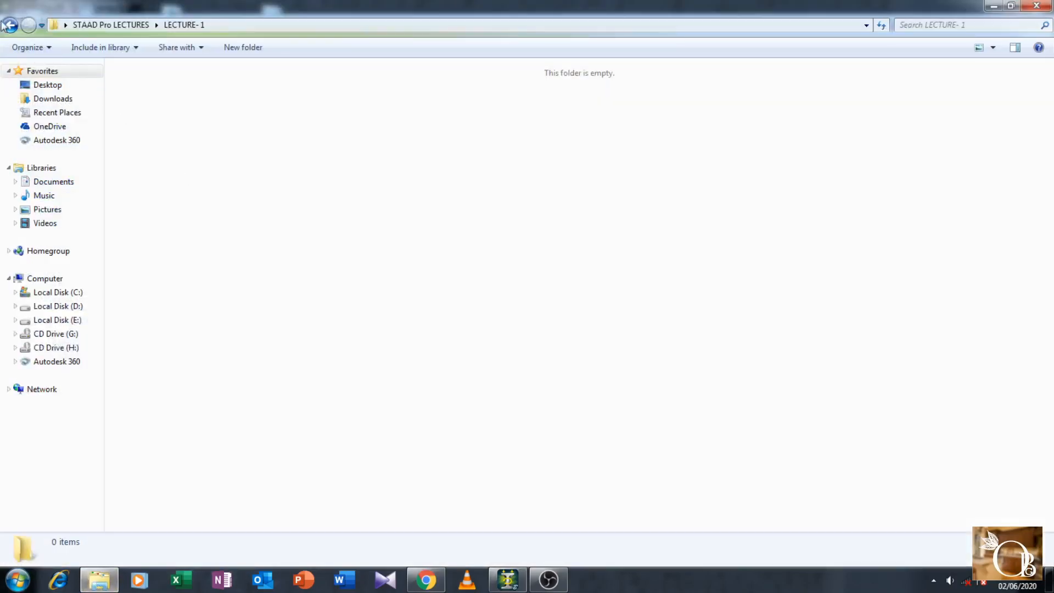
left_click(6, 25)
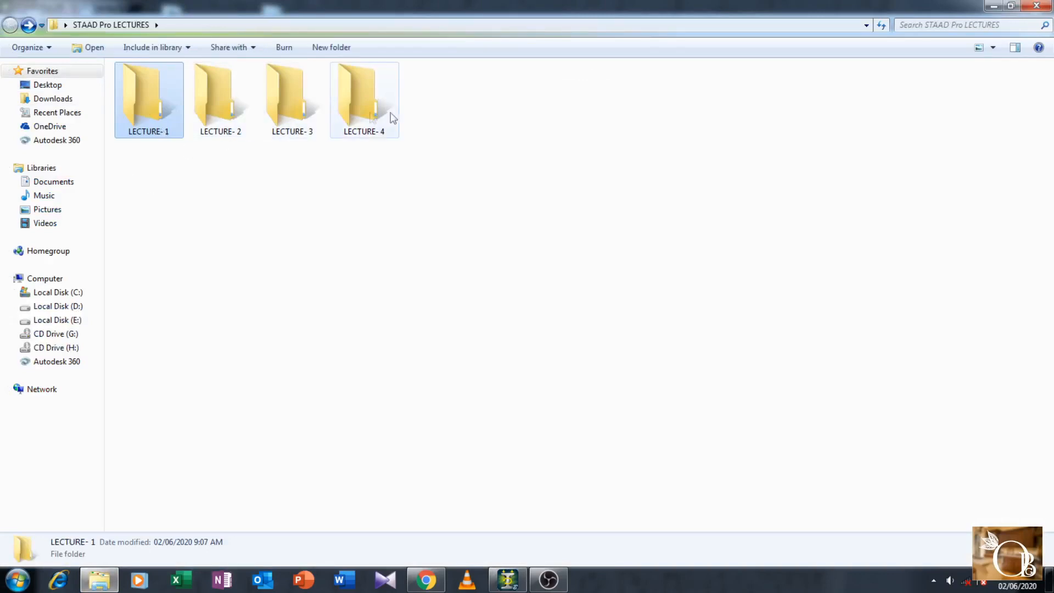
double_click(154, 120)
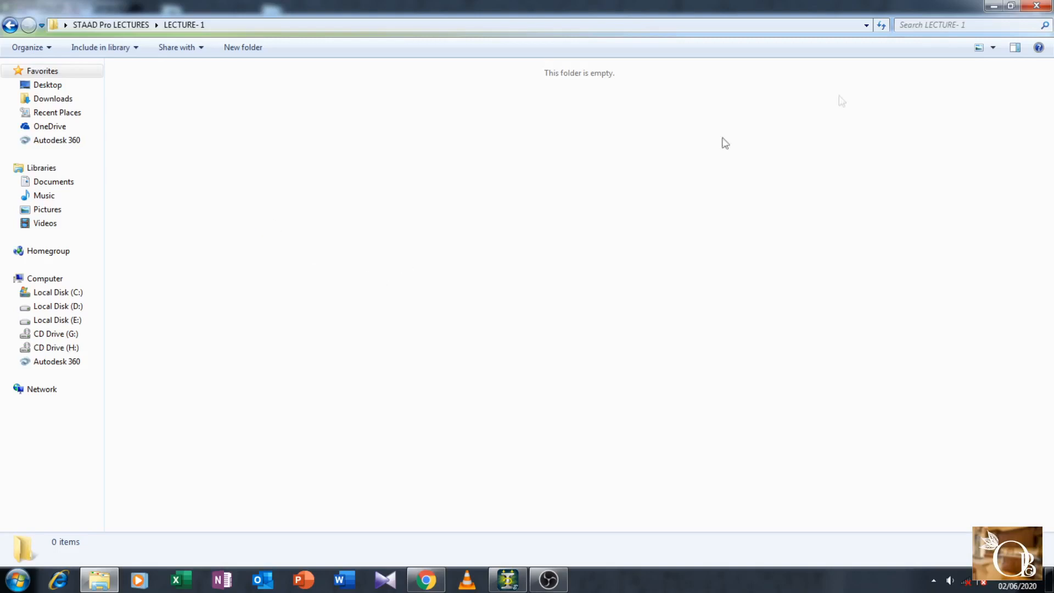
left_click(994, 7)
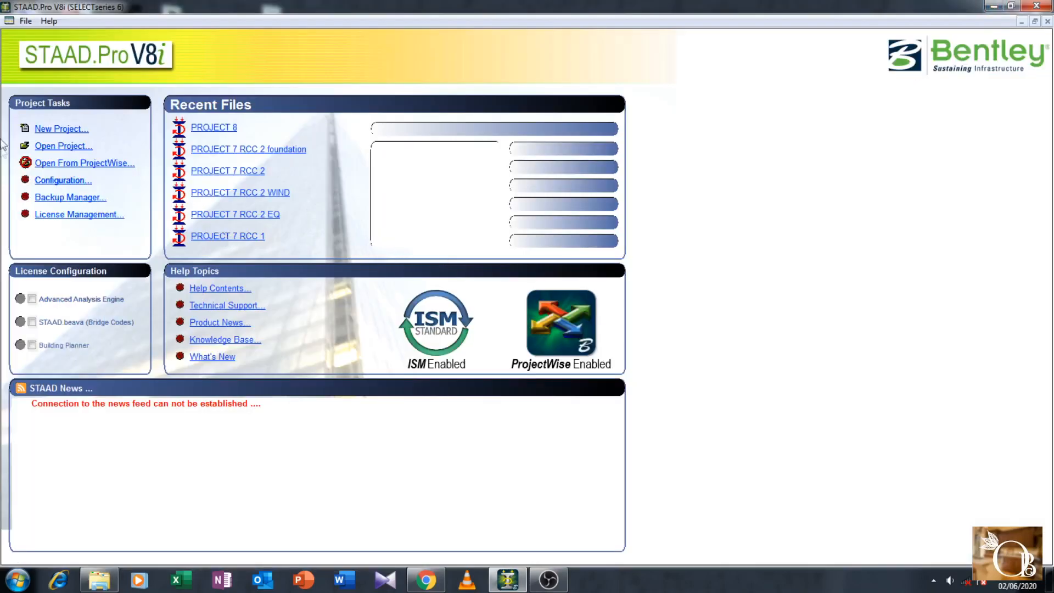
Start a new project as a Space structure with the file name TOPIC 1
left_click(62, 129)
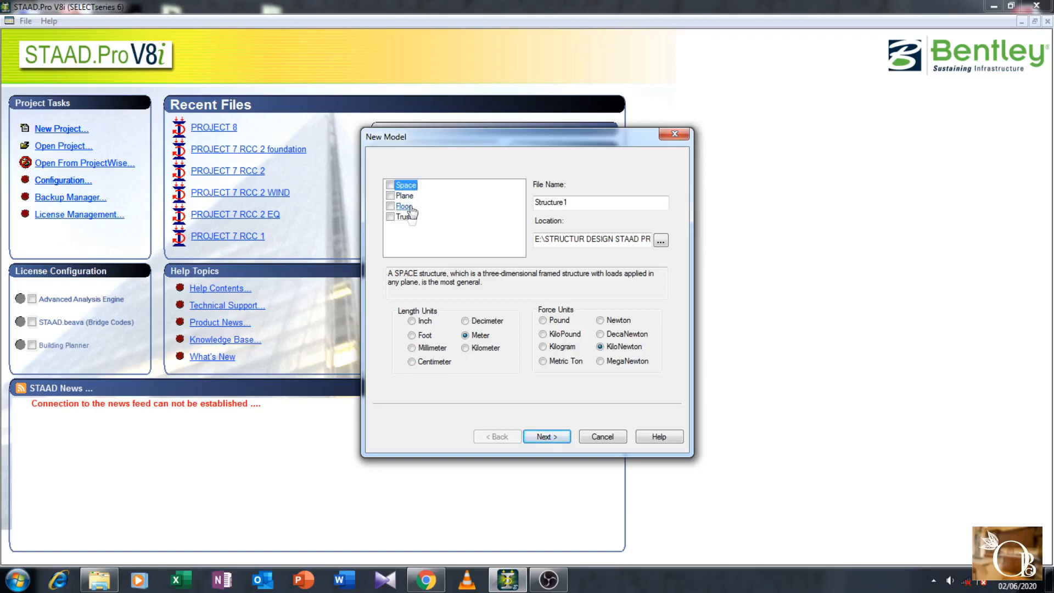
left_click(390, 185)
double_click(615, 205)
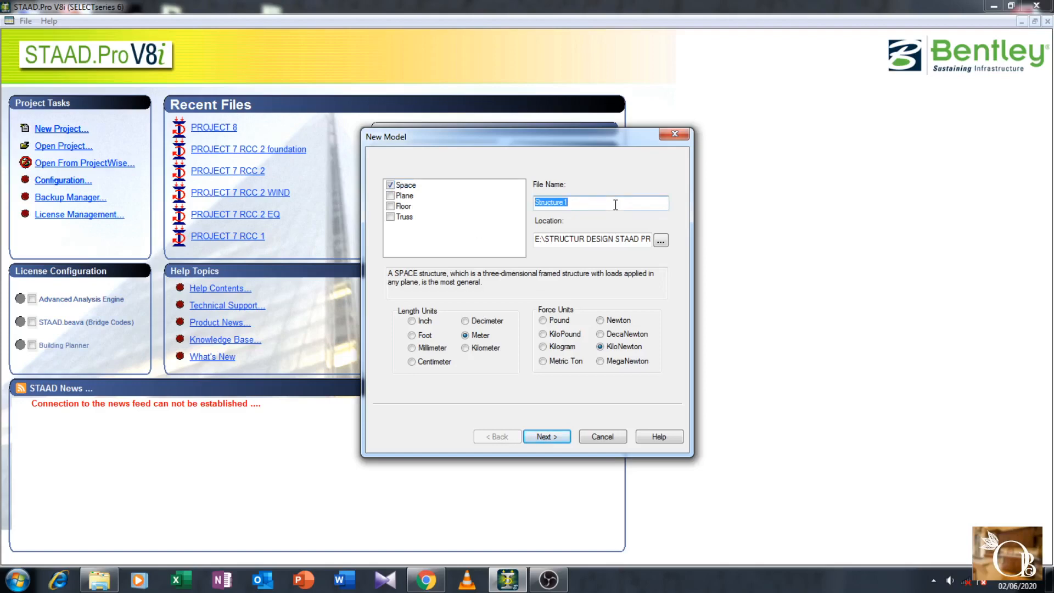
type("TOPIC 1")
Set the project location to the LECTURE- 1 folder in STAAD Pro LECTURES and finish creating the model with the Add Beam option
left_click(661, 240)
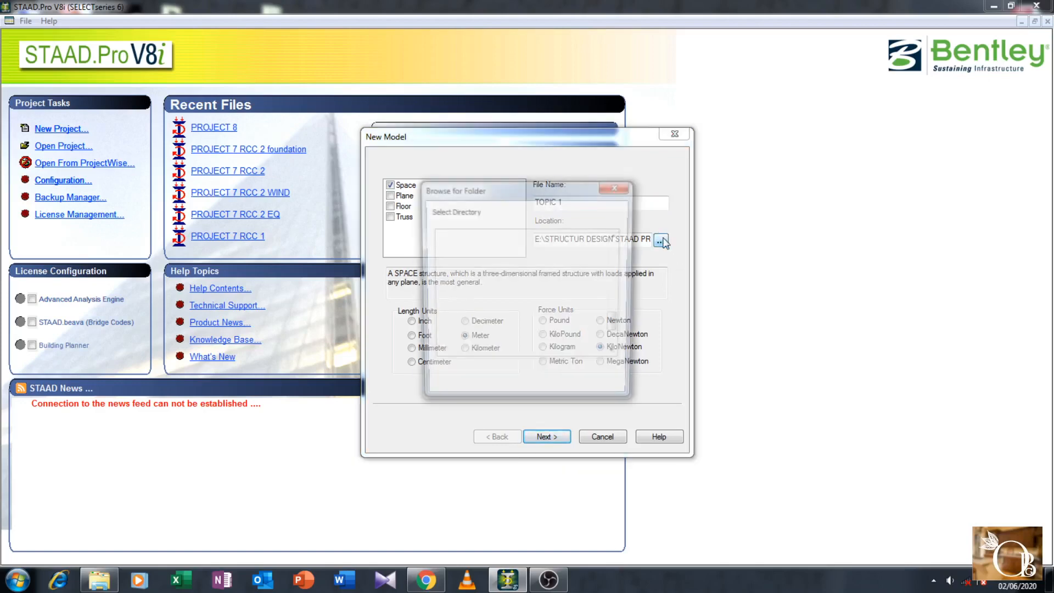
left_click_drag(616, 323, 616, 250)
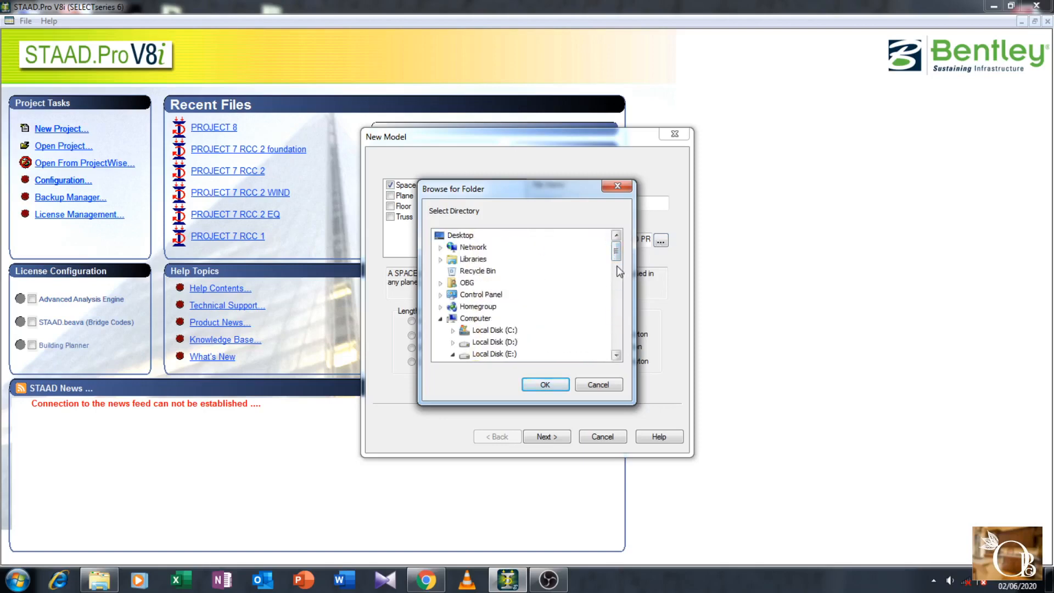
left_click(487, 320)
double_click(487, 319)
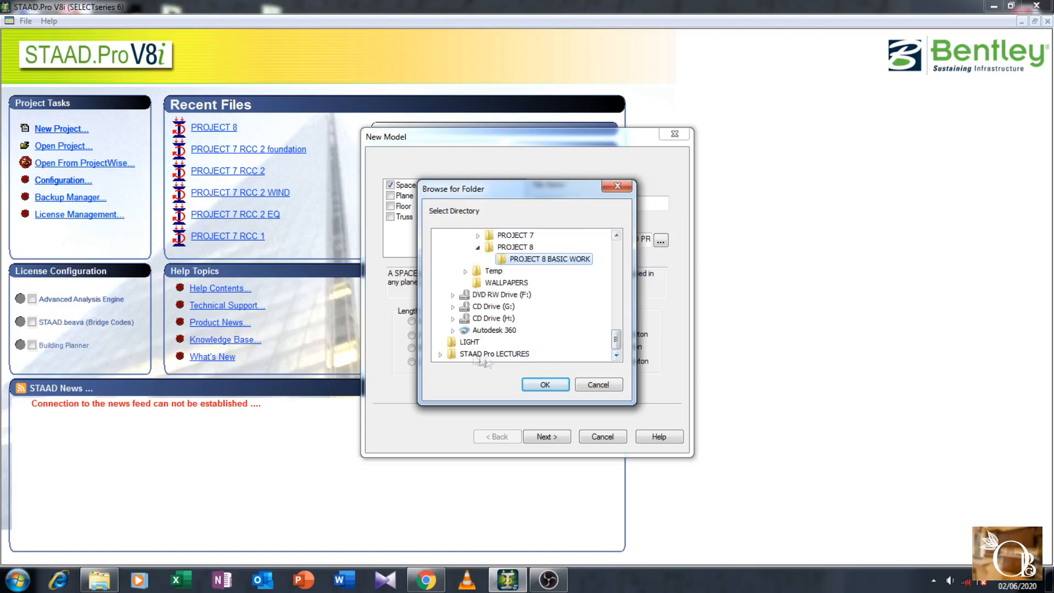
double_click(488, 355)
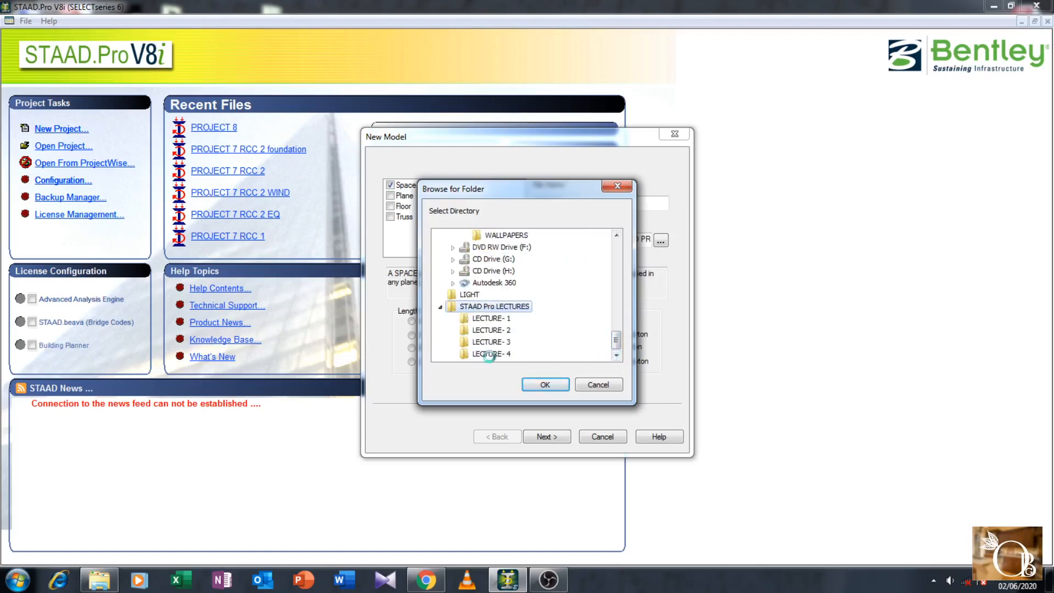
left_click(506, 318)
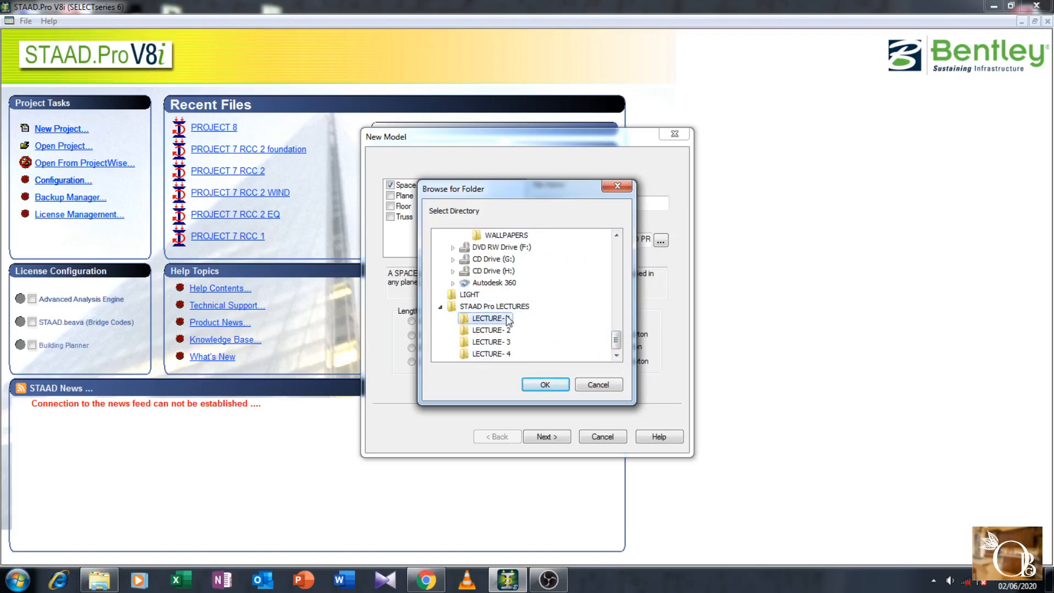
left_click(542, 384)
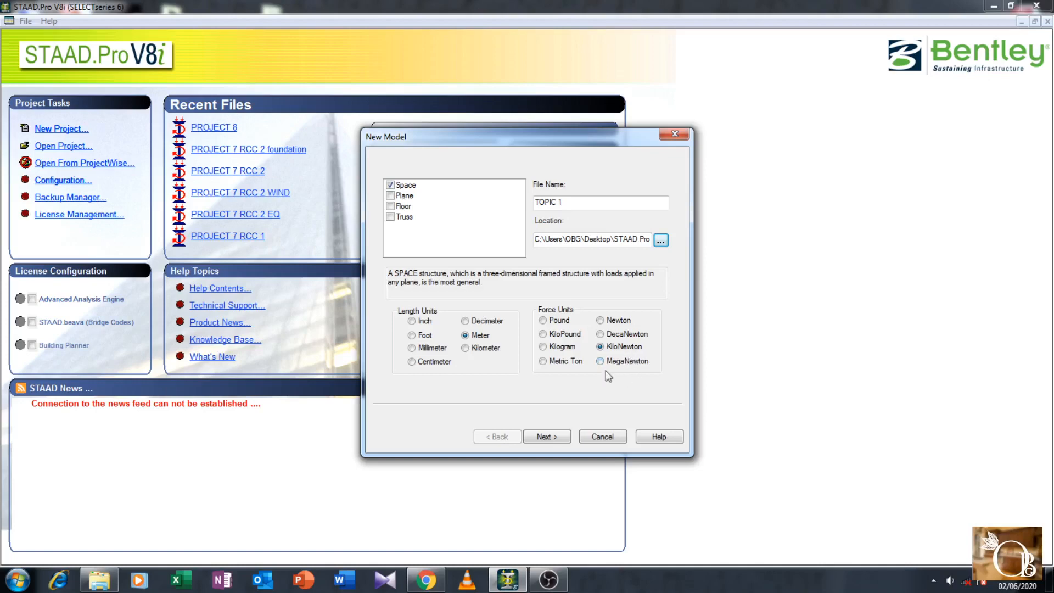
left_click(556, 437)
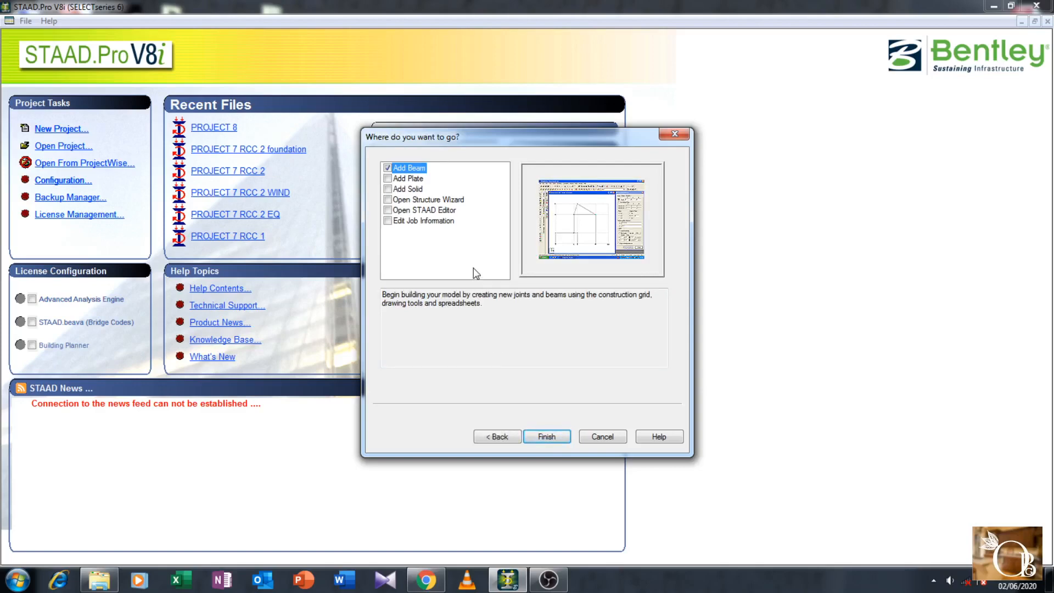
left_click(559, 435)
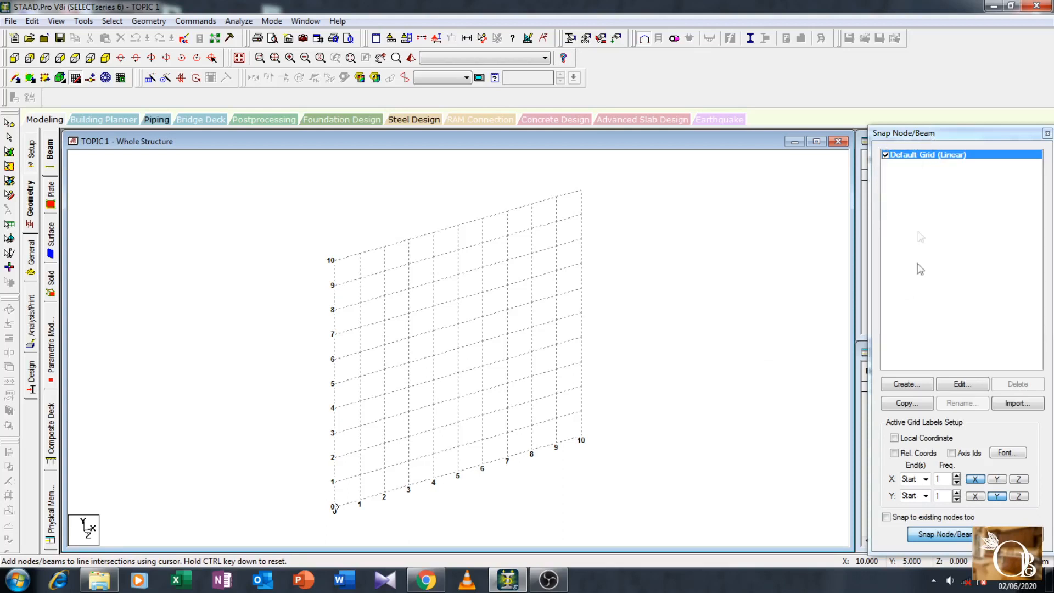
Create a linear grid named TOPIC 1 in the X-Z plane with 2 m spacing in X and Z, and make it the active grid
left_click(920, 388)
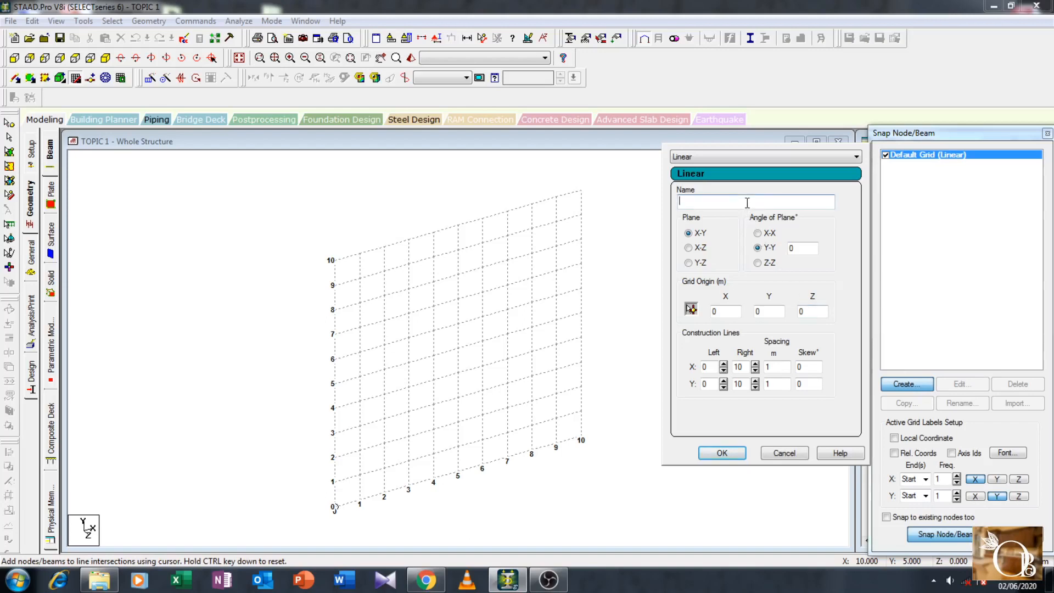
type("TOPIC 1")
left_click(689, 248)
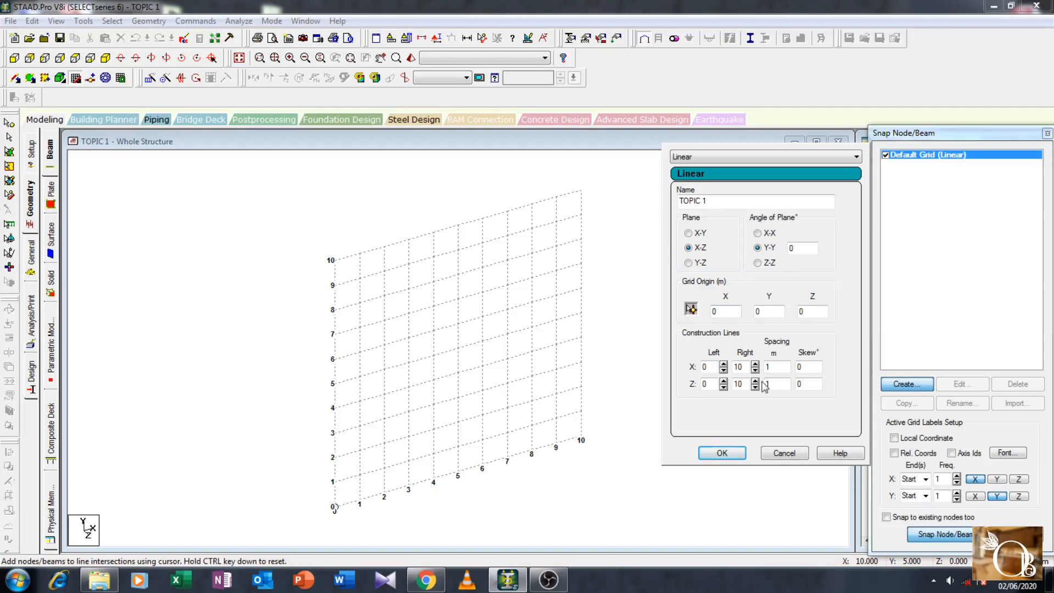
left_click(786, 369)
key("BackSpace")
type("2")
left_click(780, 384)
key("BackSpace")
type("2")
left_click(735, 457)
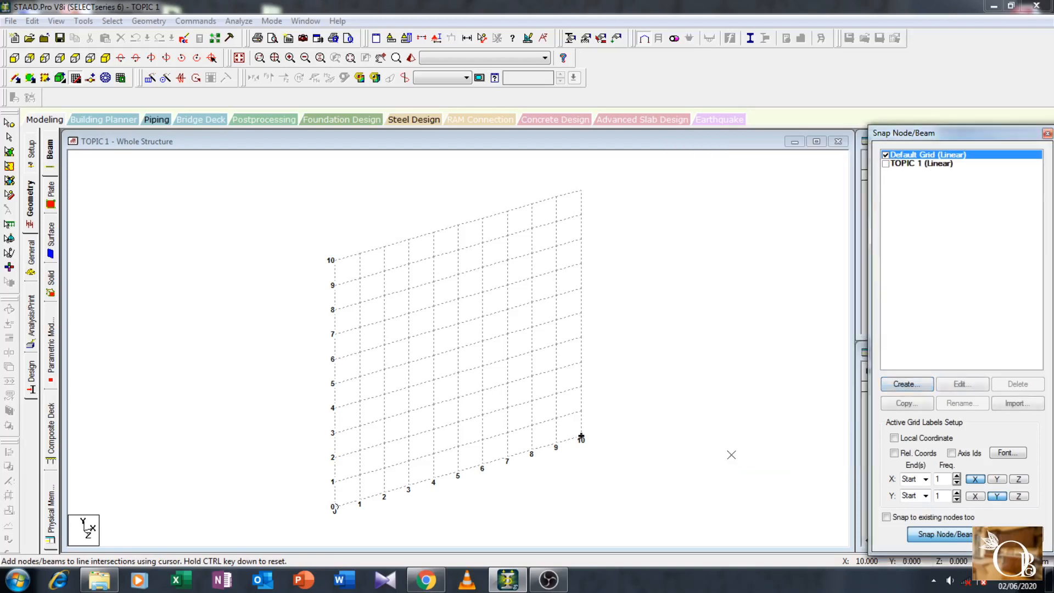
left_click(886, 164)
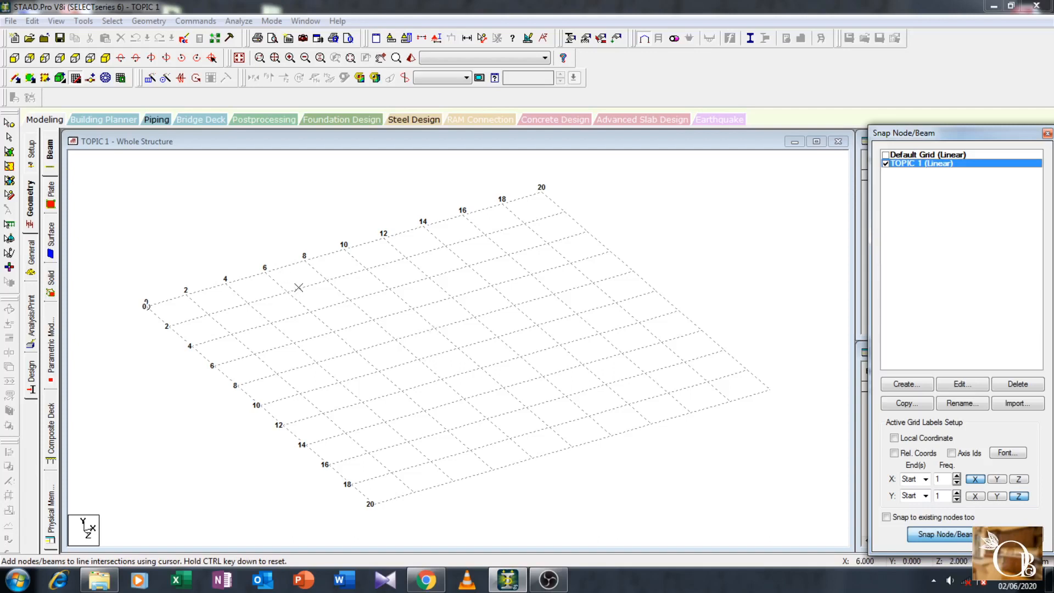
Place a node at the grid origin, and inspect the grid from the front, back, top, bottom and isometric views
left_click(146, 303)
left_click(14, 59)
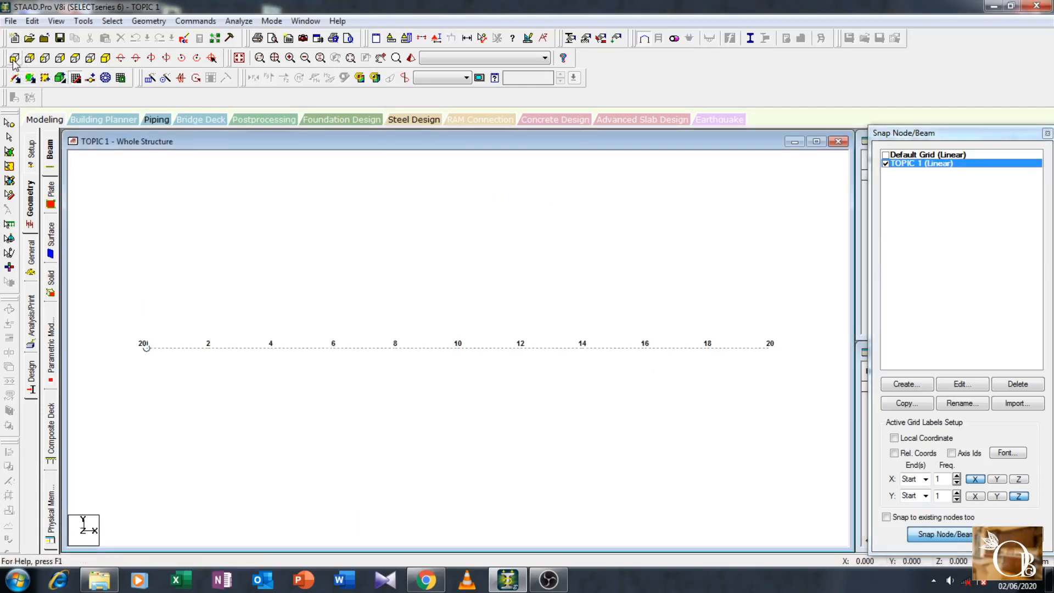
left_click(30, 59)
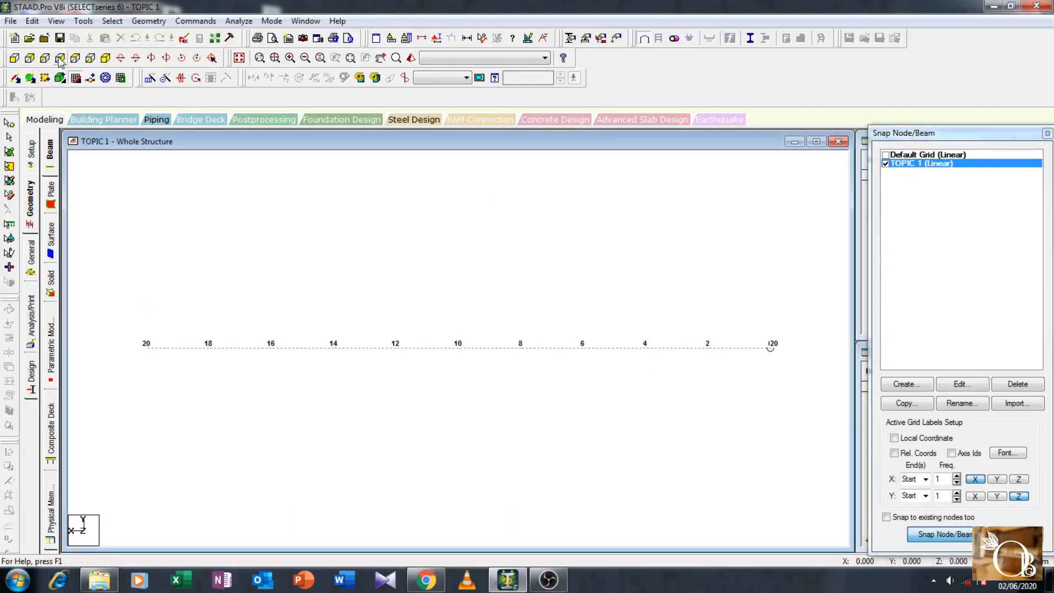
left_click(76, 58)
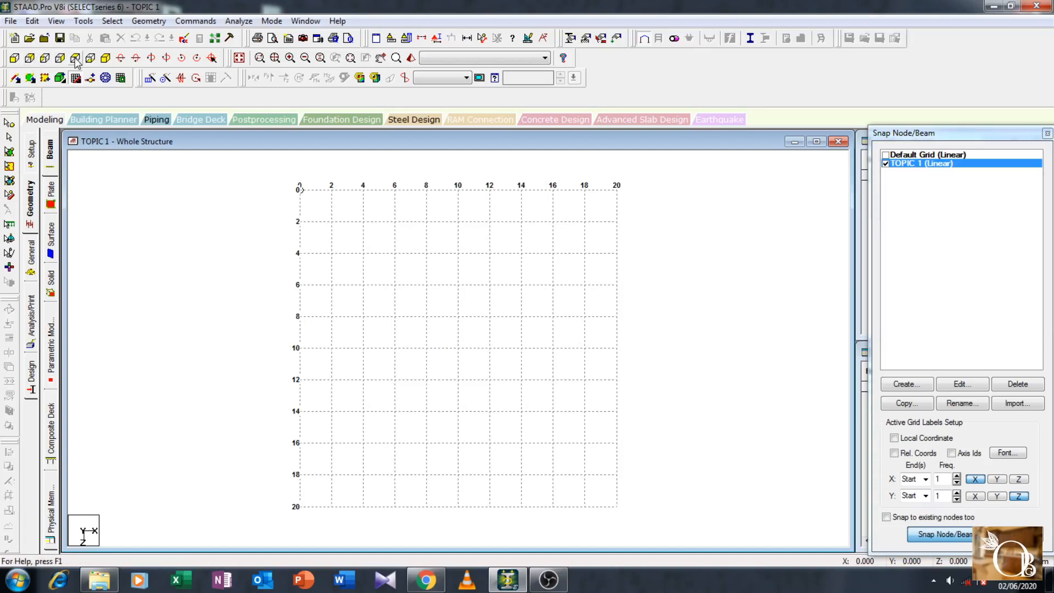
left_click(90, 59)
left_click(105, 59)
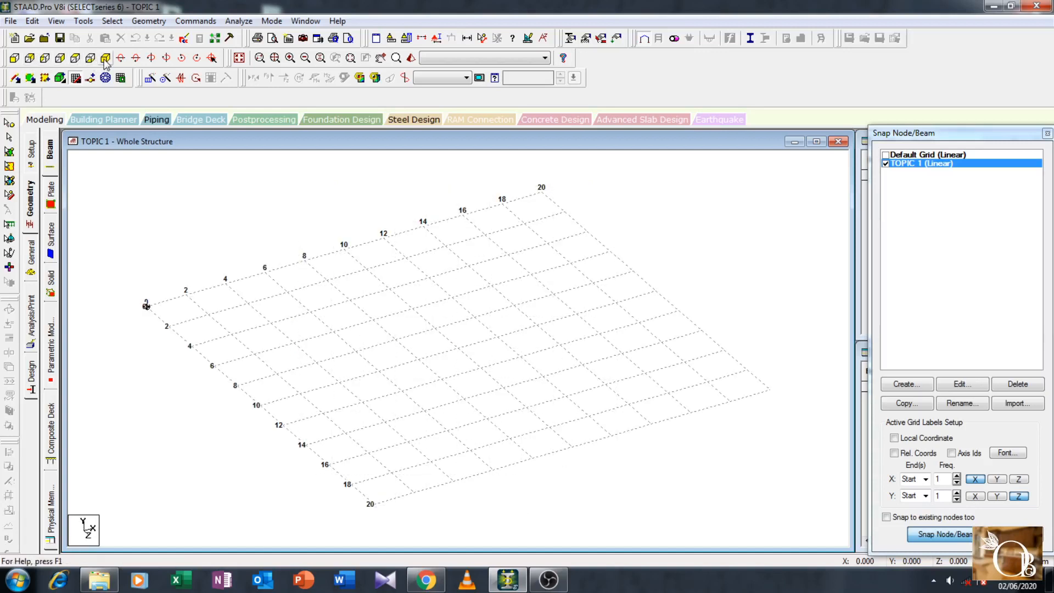